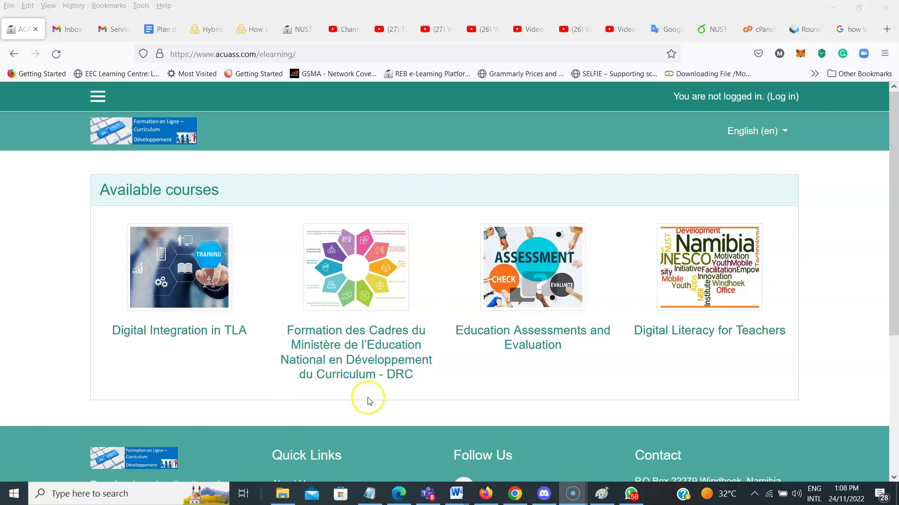
# Log in to Moodle with the account's username and password
pyautogui.click(781, 98)
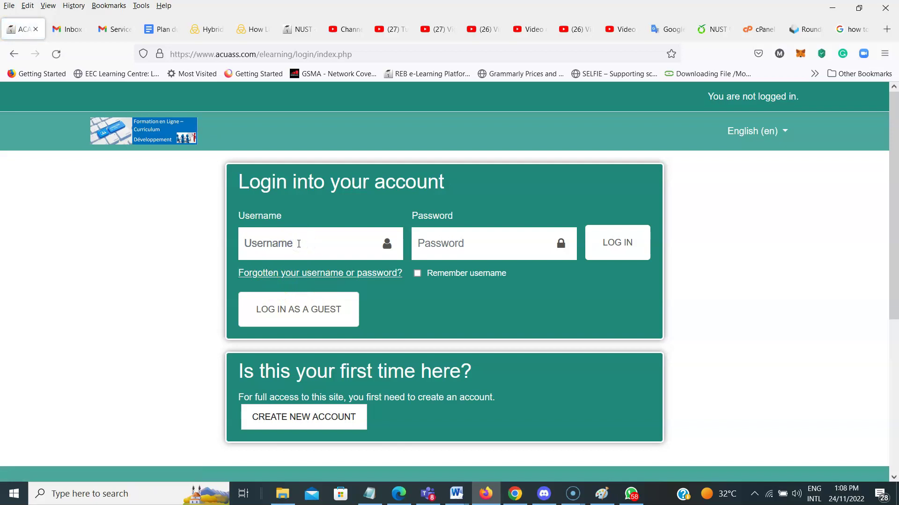
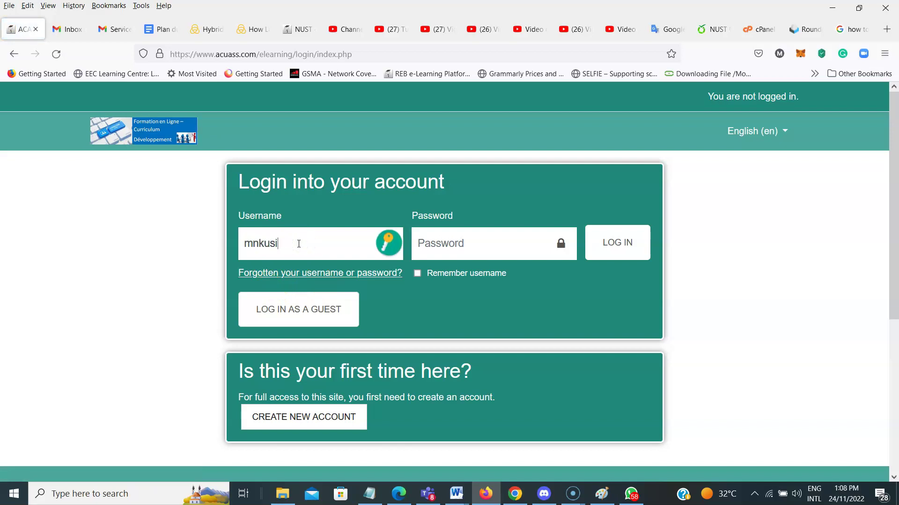
pyautogui.press('Tab')
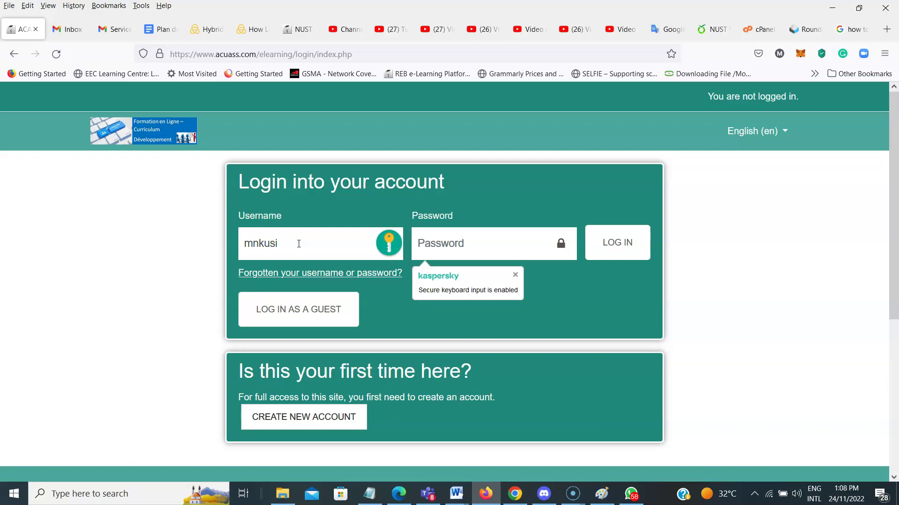
pyautogui.write('*******')
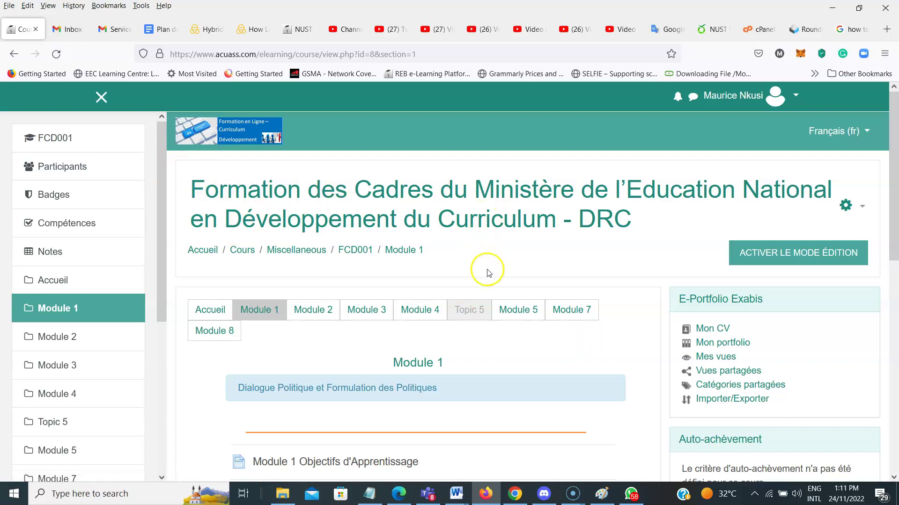
# Close the course navigation drawer and scroll through Module 1's objectives and labels
pyautogui.click(102, 98)
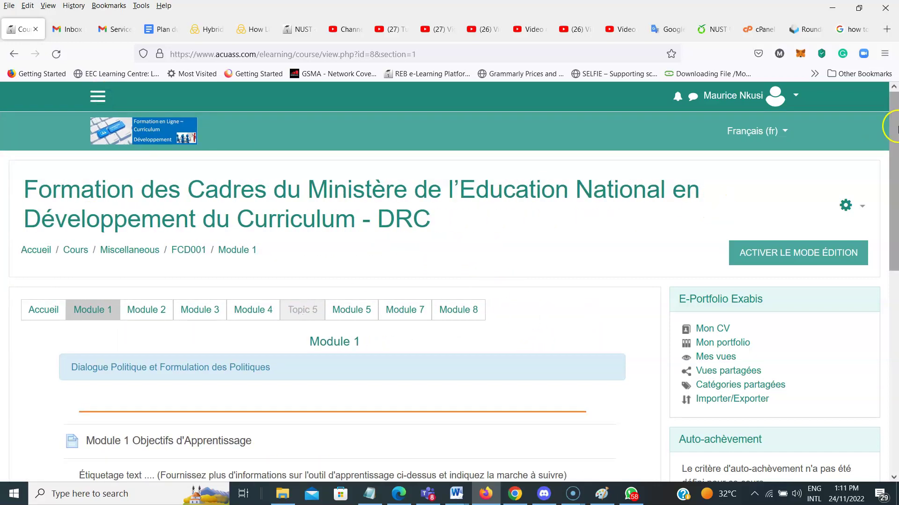
pyautogui.moveTo(896, 127); pyautogui.dragTo(895, 186)
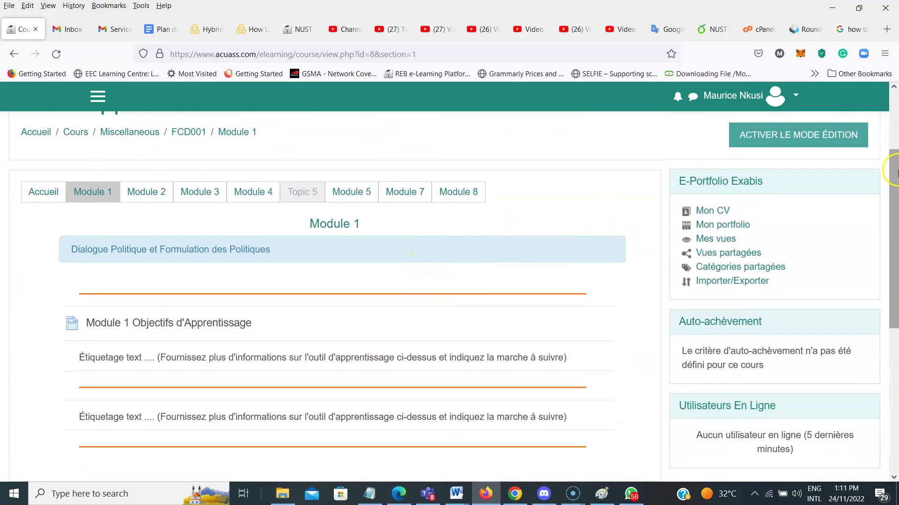
pyautogui.moveTo(895, 185); pyautogui.dragTo(897, 193)
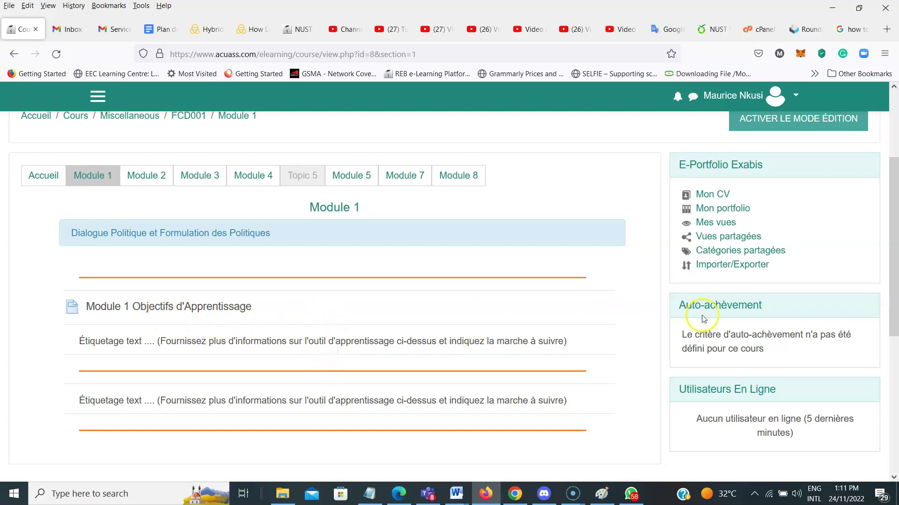
pyautogui.scroll(-1, 894, 300)
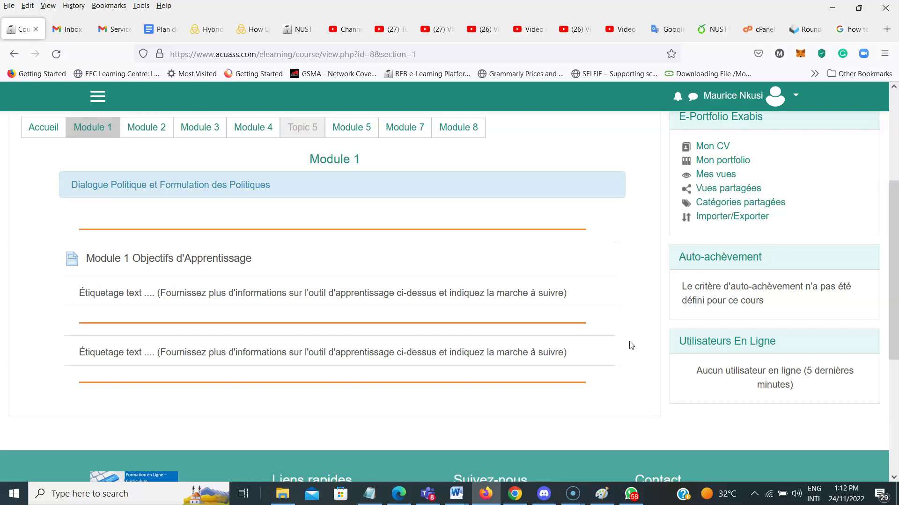
pyautogui.moveTo(892, 307); pyautogui.dragTo(894, 271)
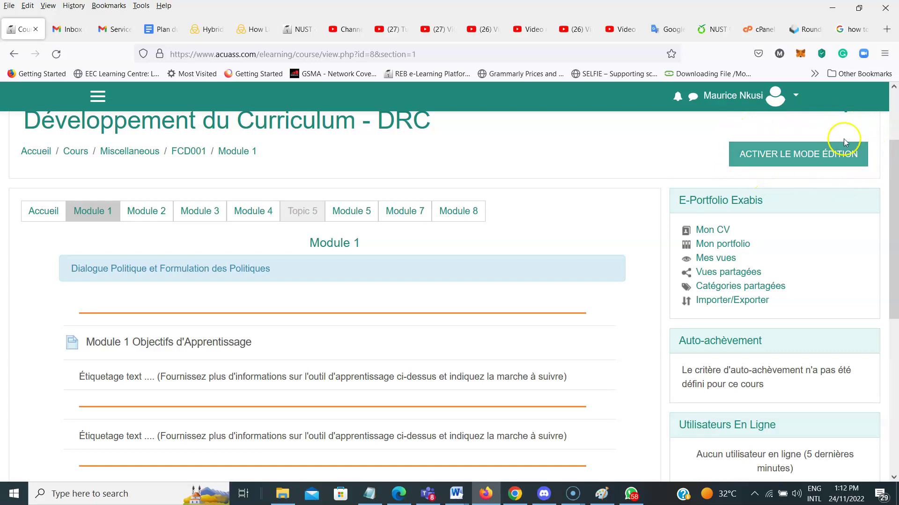
# Turn on editing mode and choose to add a Fichier resource to Module 1
pyautogui.click(806, 156)
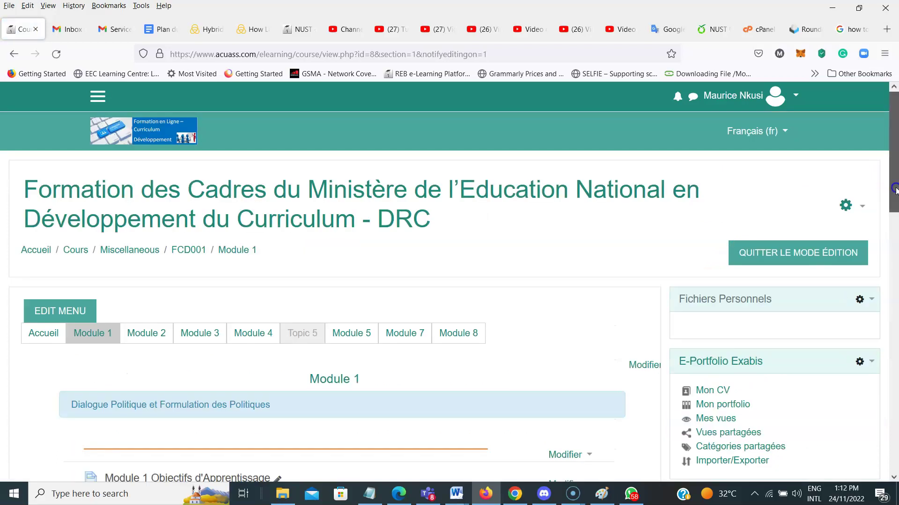
pyautogui.moveTo(895, 190); pyautogui.dragTo(895, 279)
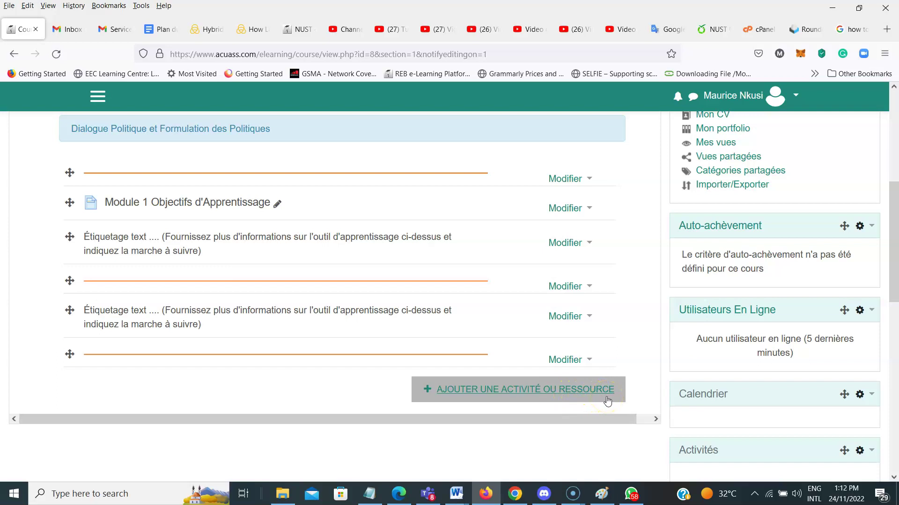
pyautogui.click(468, 389)
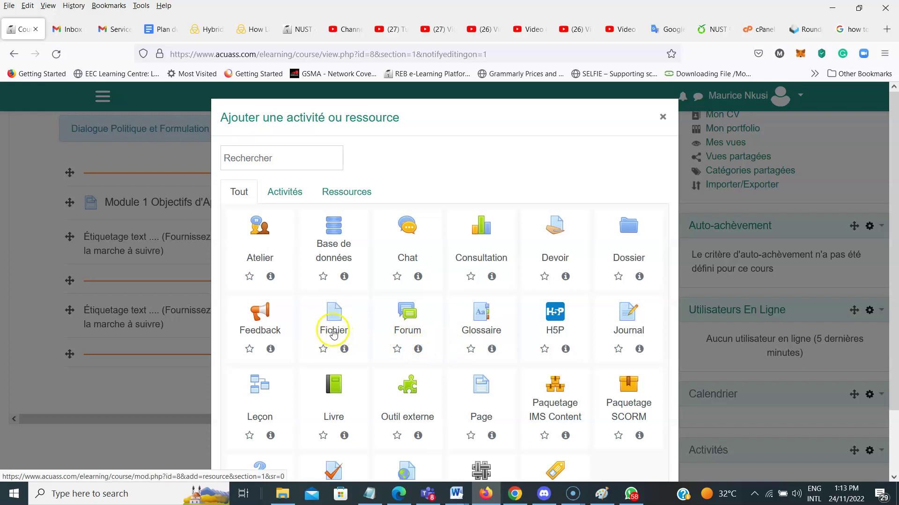
pyautogui.click(336, 326)
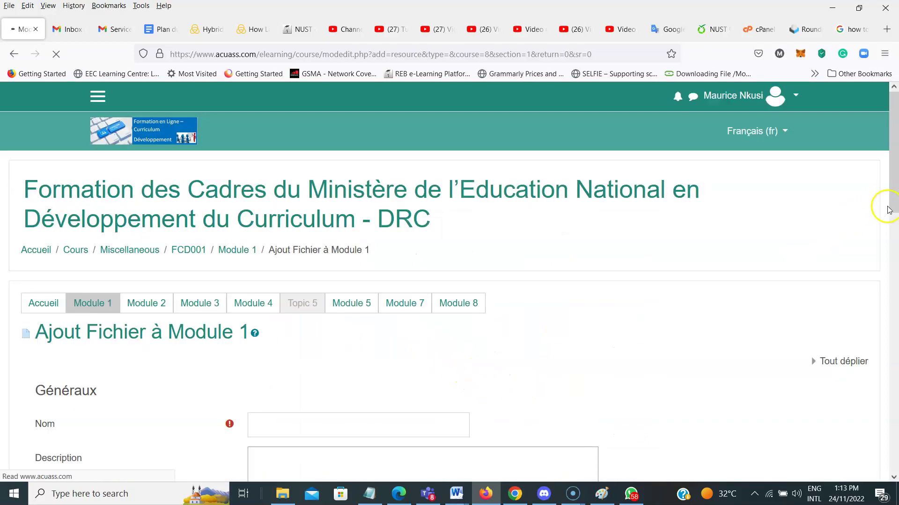
# Enter 'Module 1 - ' and paste the section title into the resource's Nom field
pyautogui.moveTo(894, 206); pyautogui.dragTo(895, 260)
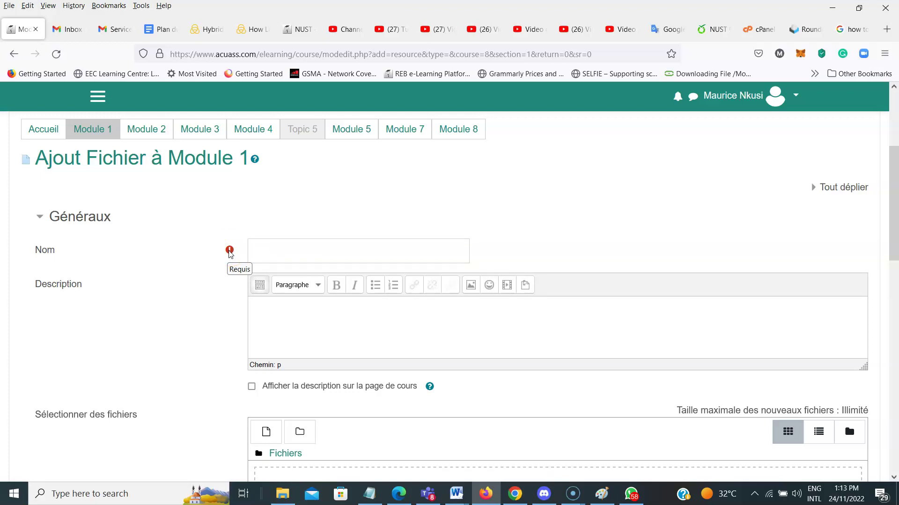
pyautogui.click(283, 253)
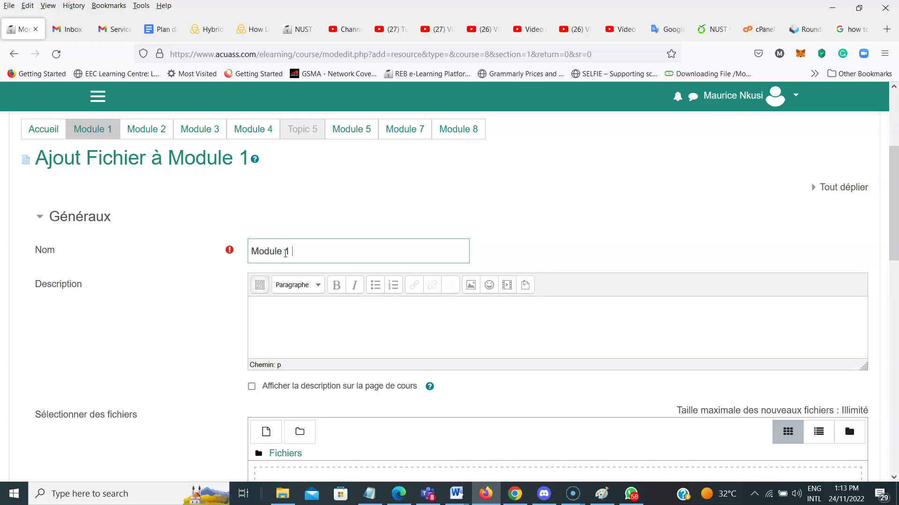
pyautogui.click(414, 246)
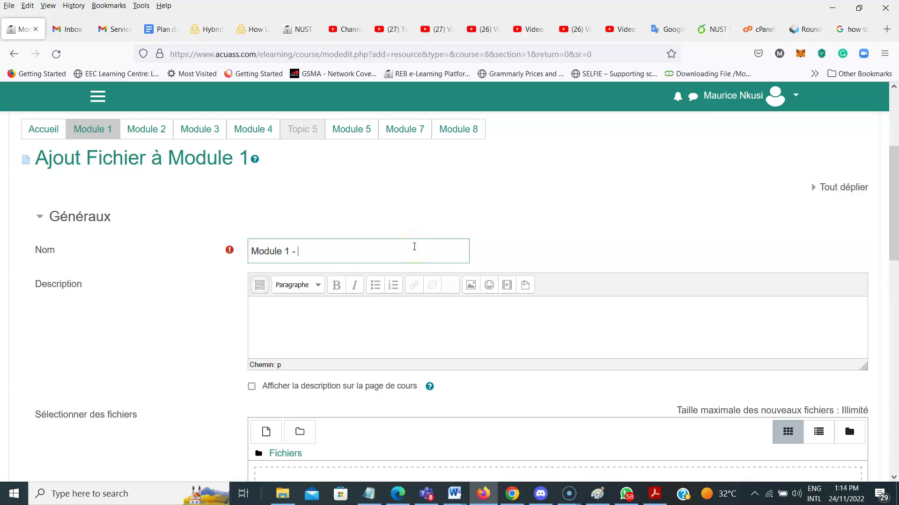
pyautogui.write('Dialogue politique et formulation des politiques')
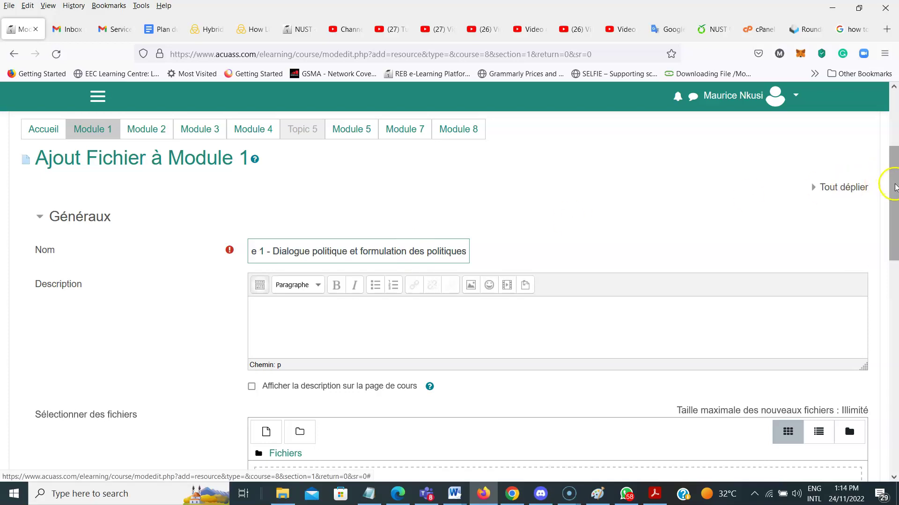
pyautogui.moveTo(894, 202); pyautogui.dragTo(897, 229)
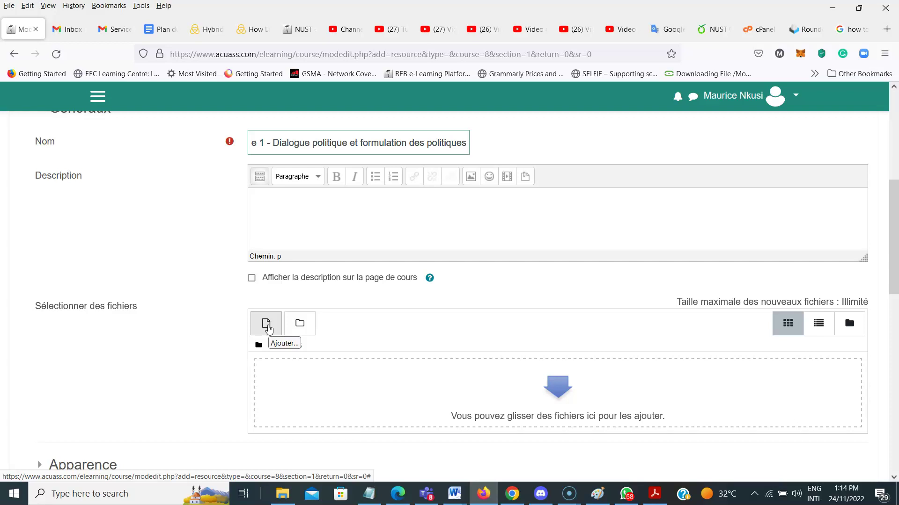
# Select '01 Module 1.pdf' from the Resources Pack - FR - Version 2017 folder for upload
pyautogui.click(268, 329)
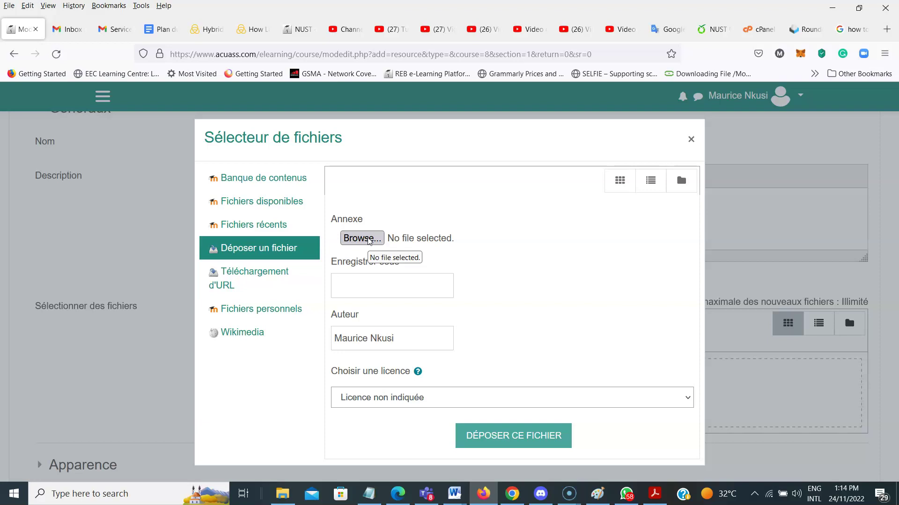
pyautogui.click(369, 239)
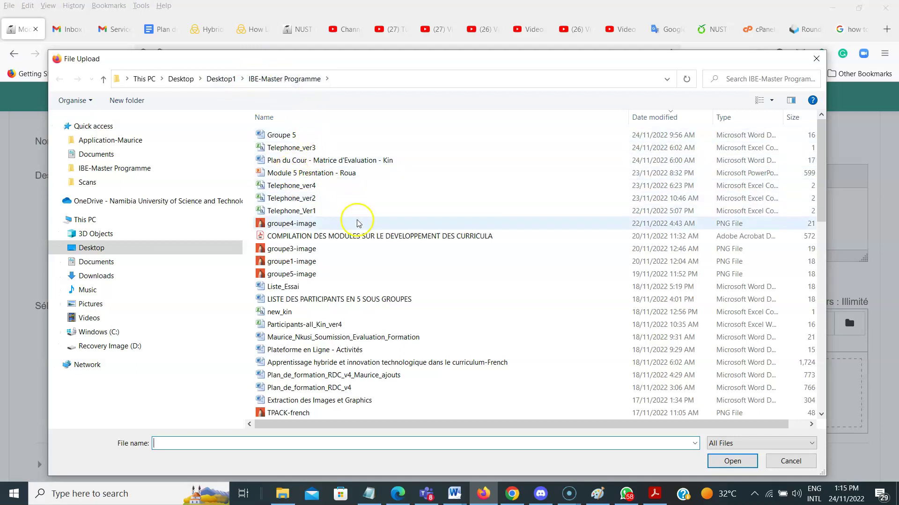
pyautogui.click(365, 121)
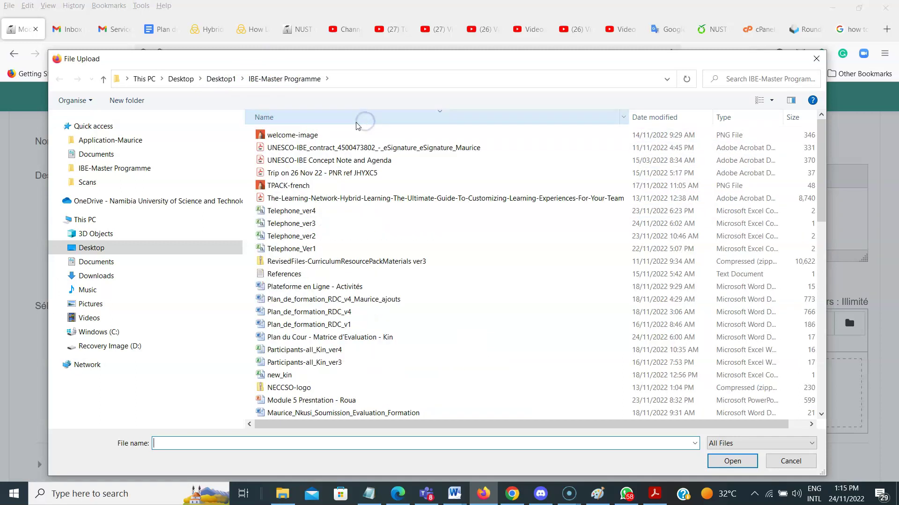
pyautogui.click(356, 122)
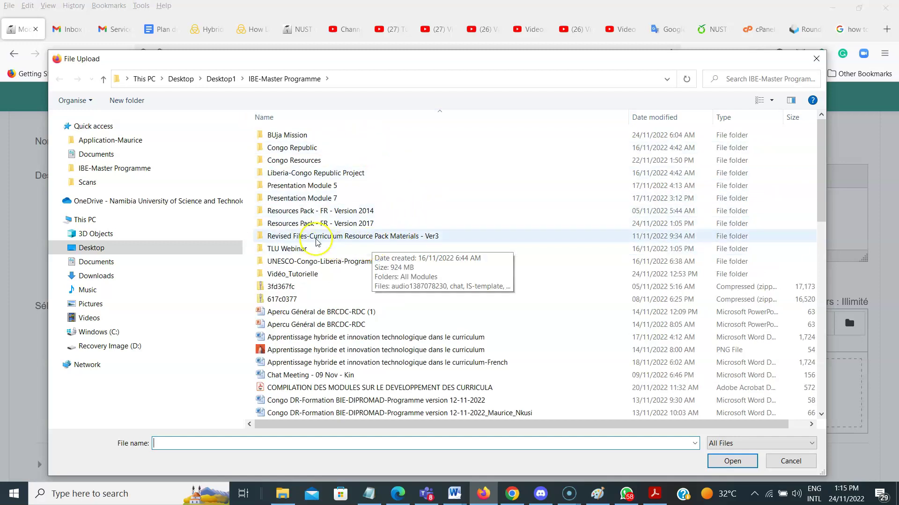
pyautogui.doubleClick(319, 223)
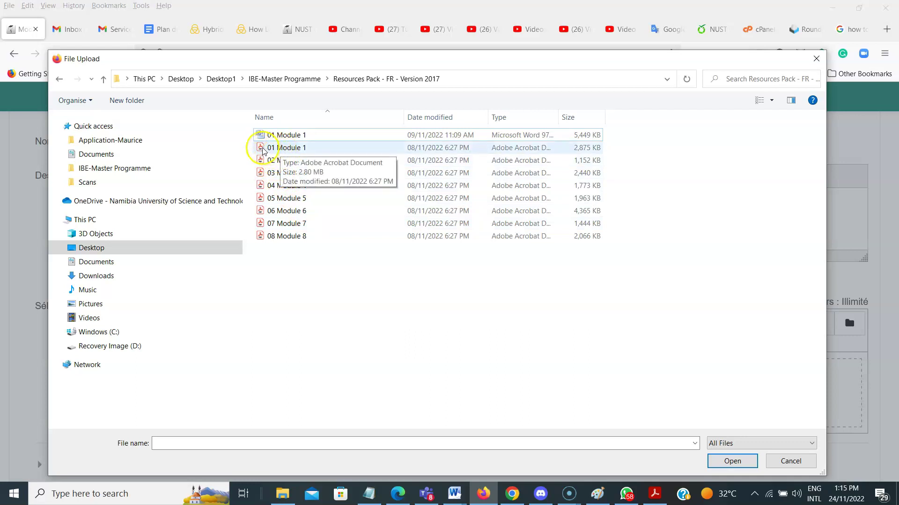
pyautogui.click(263, 150)
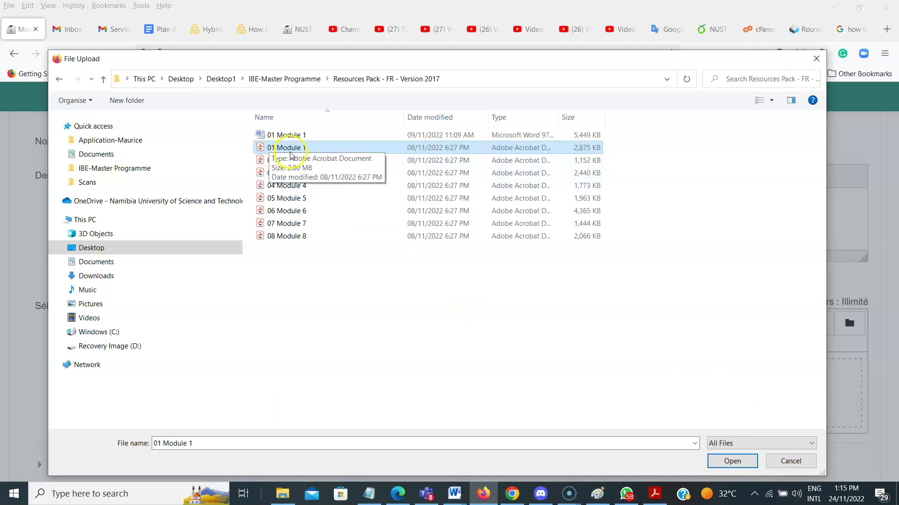
pyautogui.click(733, 462)
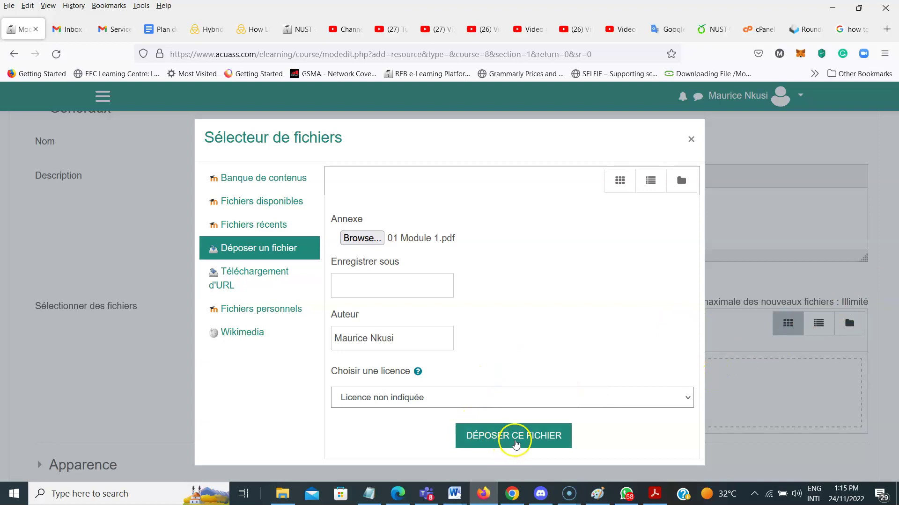
# Upload '01 Module 1.pdf' into the resource's files area with Déposer ce fichier
pyautogui.click(516, 438)
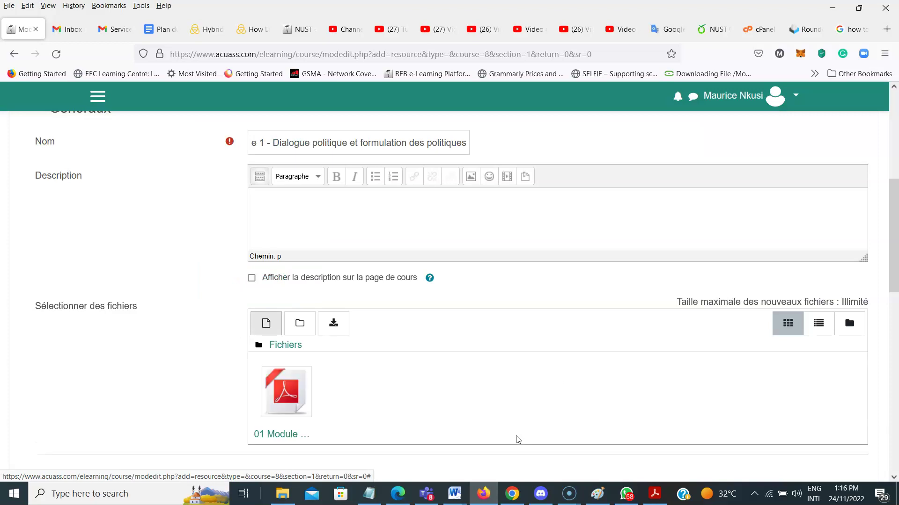
pyautogui.moveTo(891, 256); pyautogui.dragTo(895, 297)
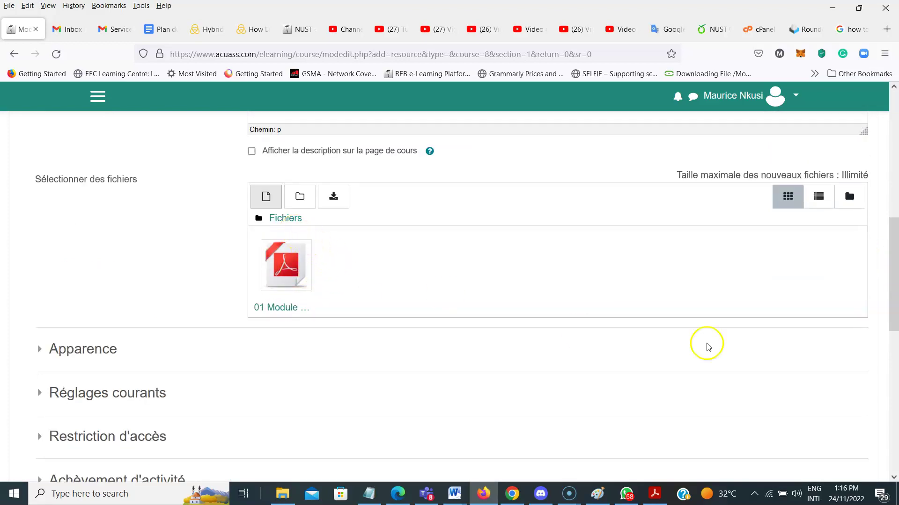
pyautogui.moveTo(893, 317); pyautogui.dragTo(894, 399)
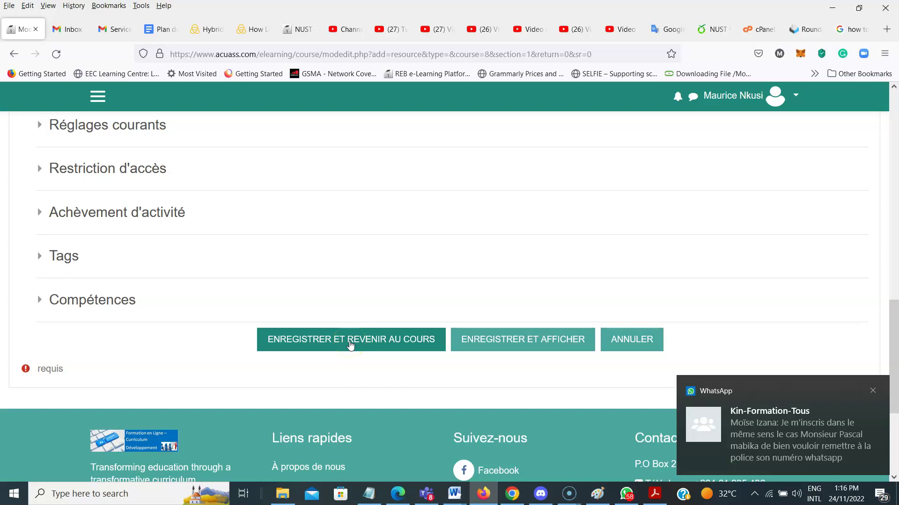
# Dismiss the chat notification and save the resource with Enregistrer et revenir au cours
pyautogui.click(872, 391)
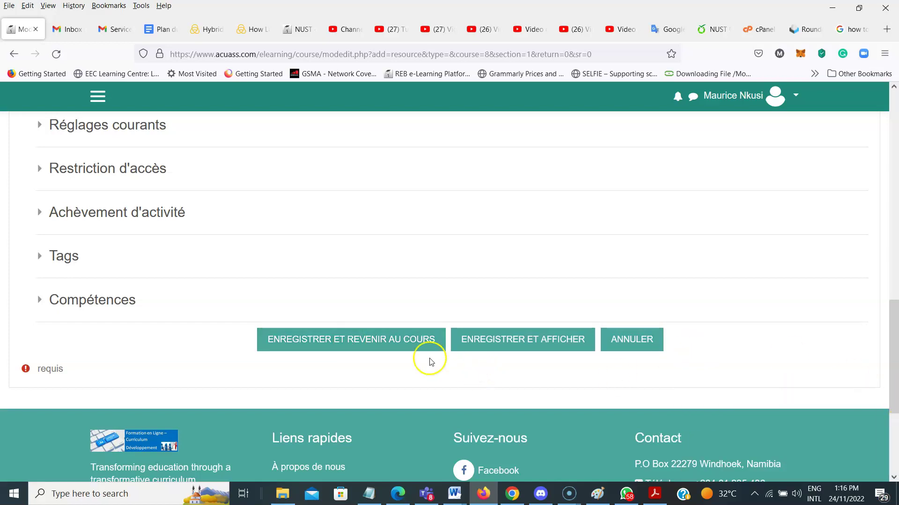
pyautogui.click(378, 344)
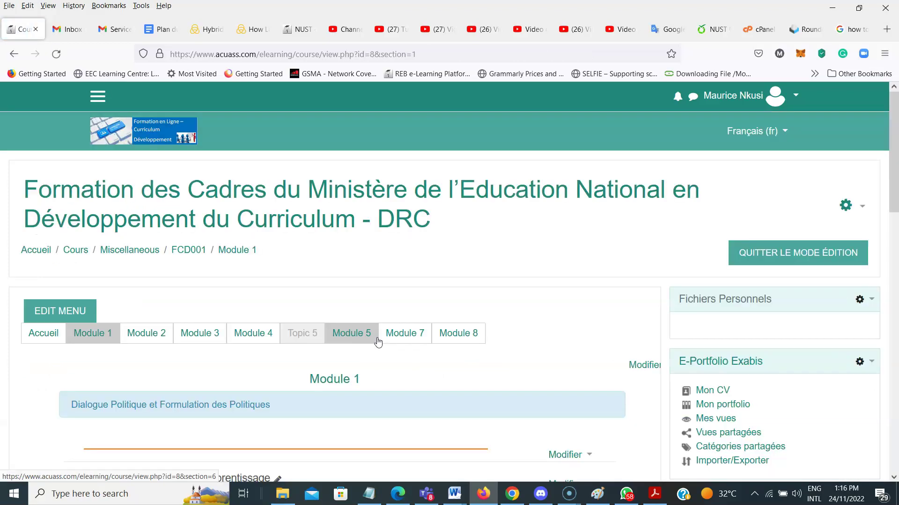
pyautogui.moveTo(895, 168); pyautogui.dragTo(896, 270)
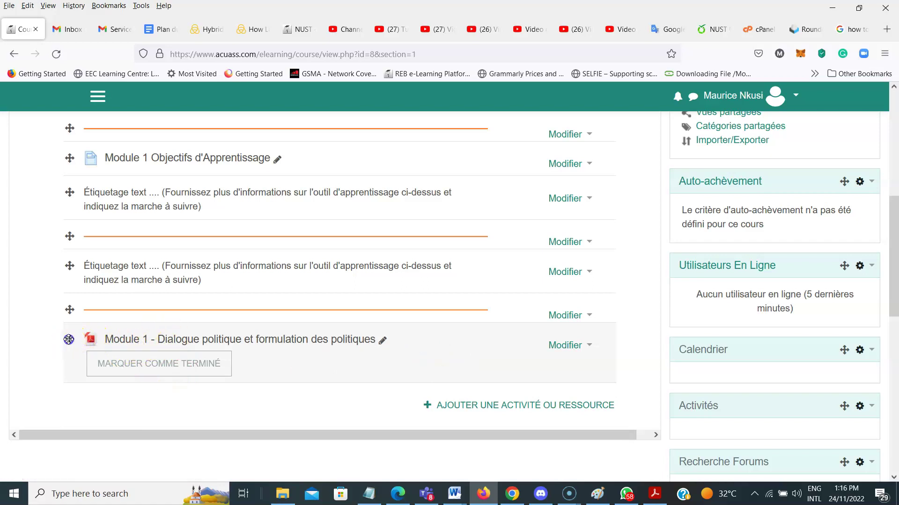
# Drag the PDF resource up above the second Étiquetage label
pyautogui.moveTo(69, 339); pyautogui.dragTo(66, 279)
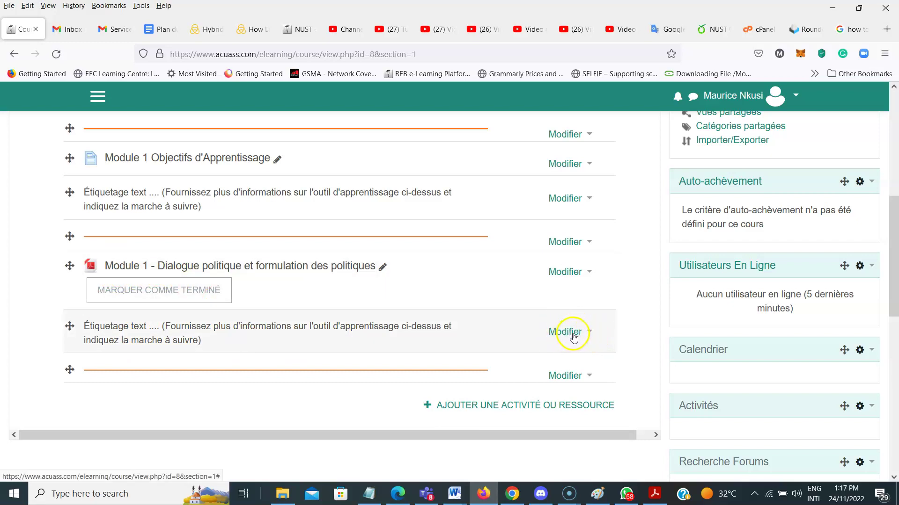
# Open Paramètres for the label below the PDF and delete its placeholder text
pyautogui.click(588, 333)
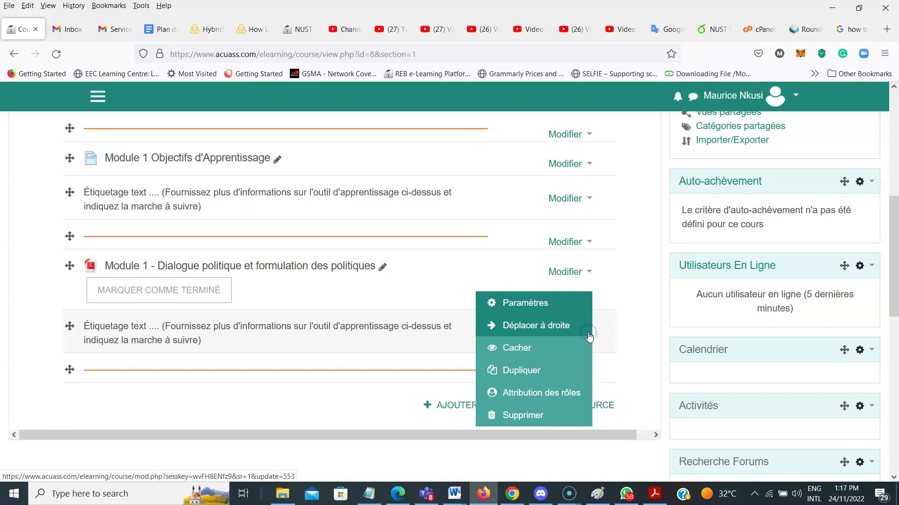
pyautogui.click(529, 305)
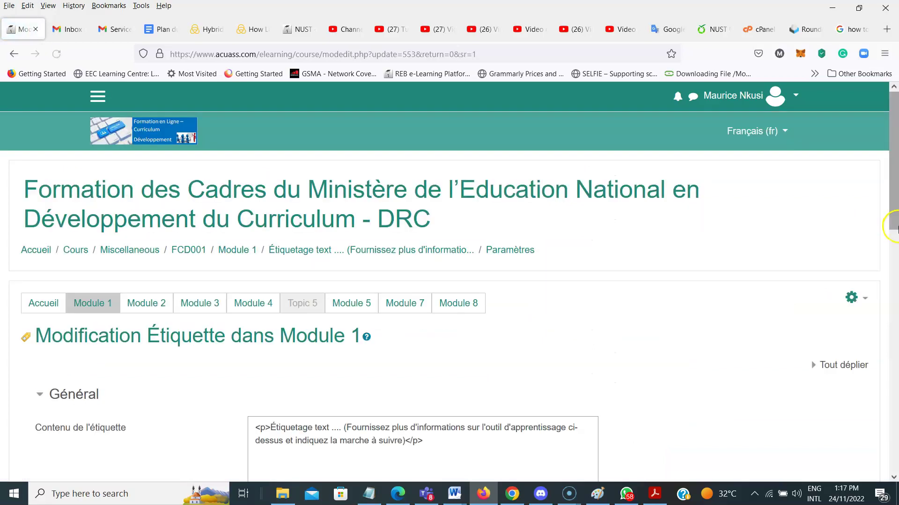
pyautogui.moveTo(893, 200); pyautogui.dragTo(895, 275)
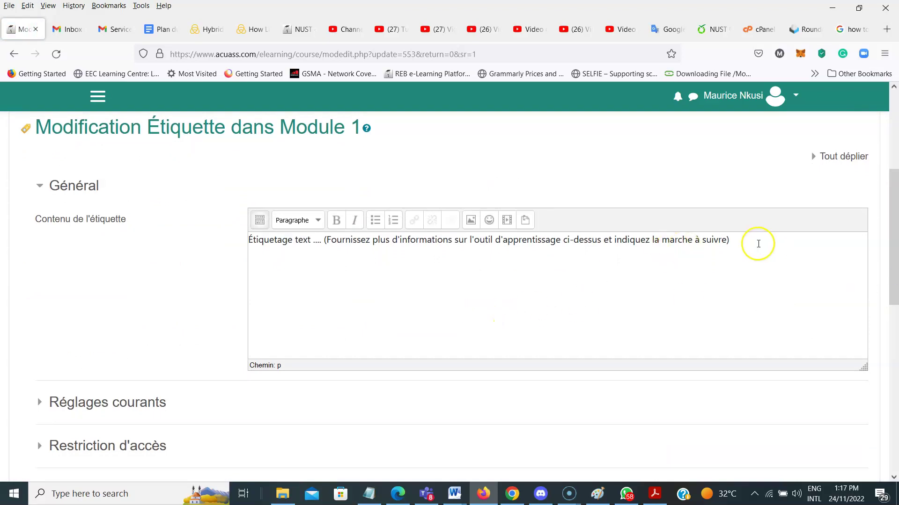
pyautogui.moveTo(753, 243); pyautogui.dragTo(237, 238)
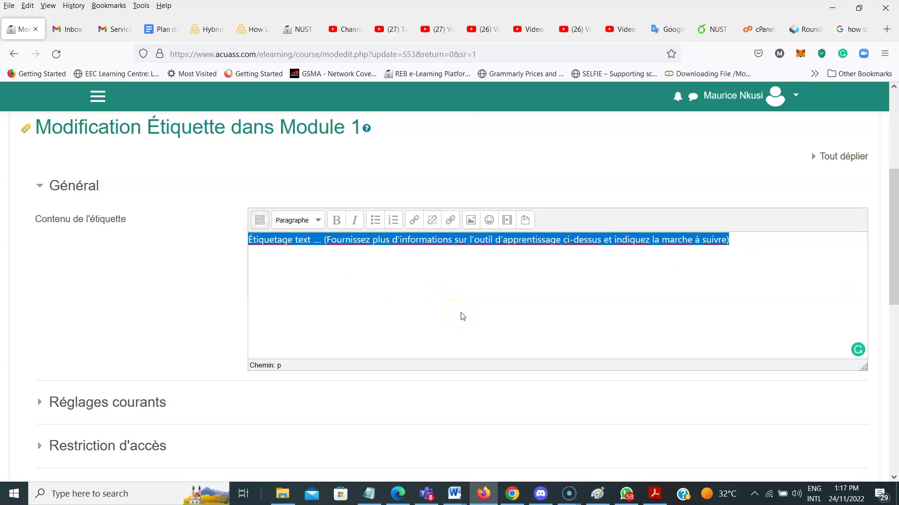
pyautogui.click(368, 243)
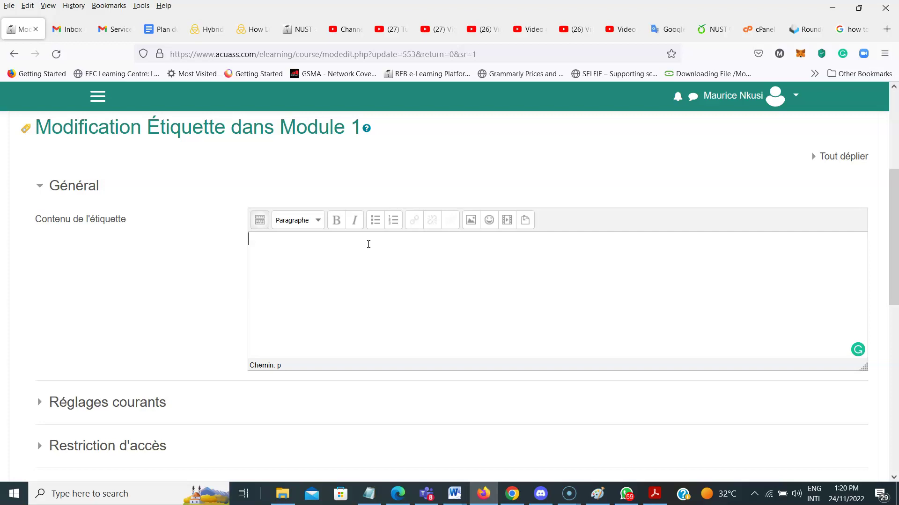
# Paste the new 'Utilisez le module 1…' sentence into the label and end it with a period
pyautogui.write('Utilisez le module 1 pour tout savoir concernant les dialogues politiques et la formulation des politiques')
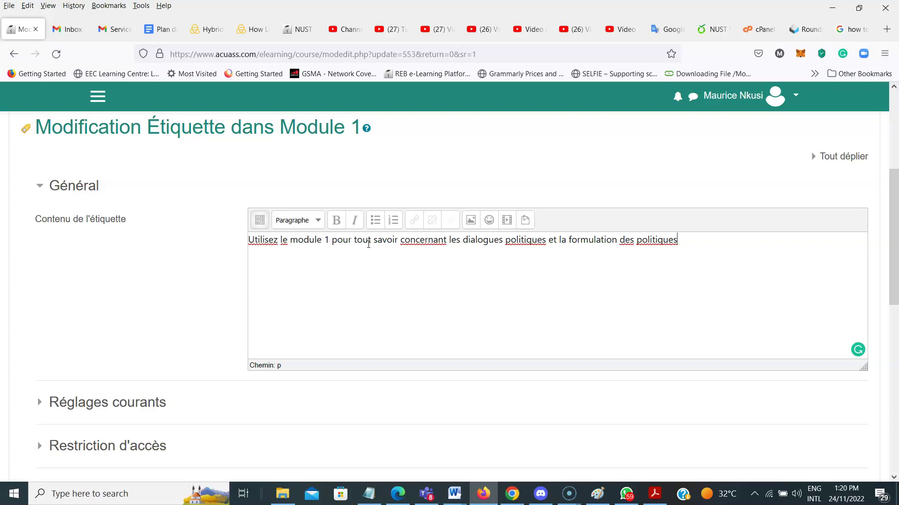
pyautogui.write('.')
pyautogui.click(894, 257)
pyautogui.moveTo(894, 257); pyautogui.dragTo(894, 372)
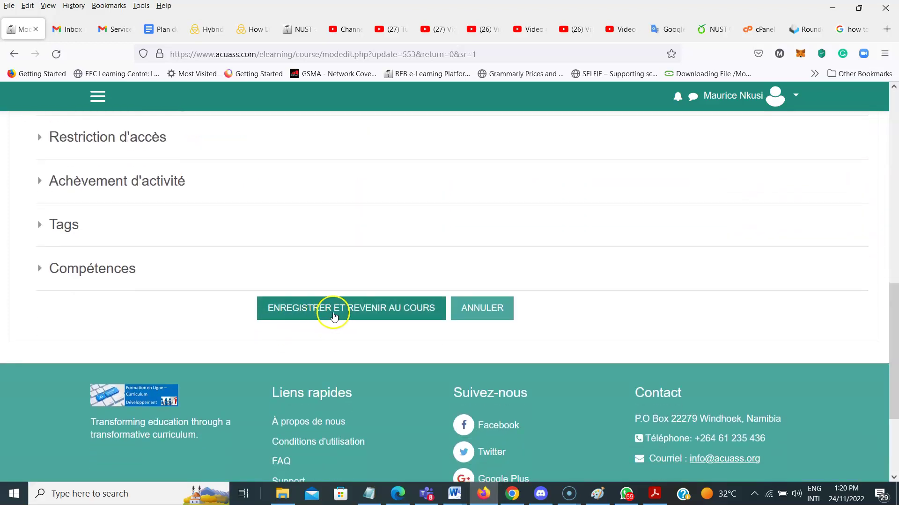
# Save the label reading 'Utilisez le module 1…' and check it sits beneath the Module 1 PDF
pyautogui.click(335, 313)
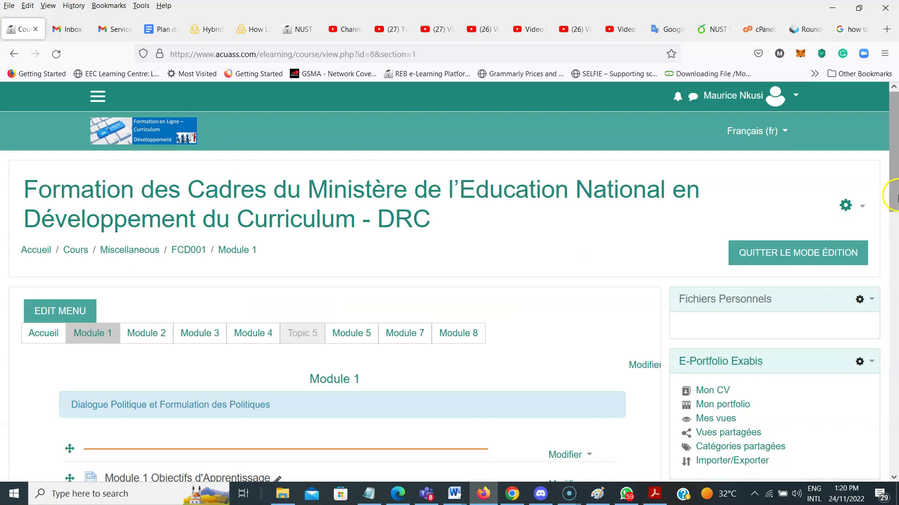
pyautogui.moveTo(896, 197); pyautogui.dragTo(895, 300)
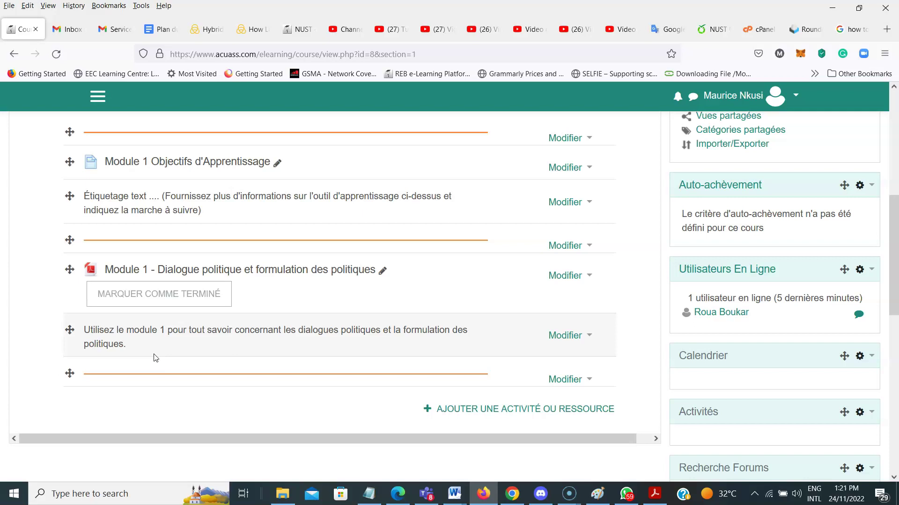
pyautogui.click(165, 347)
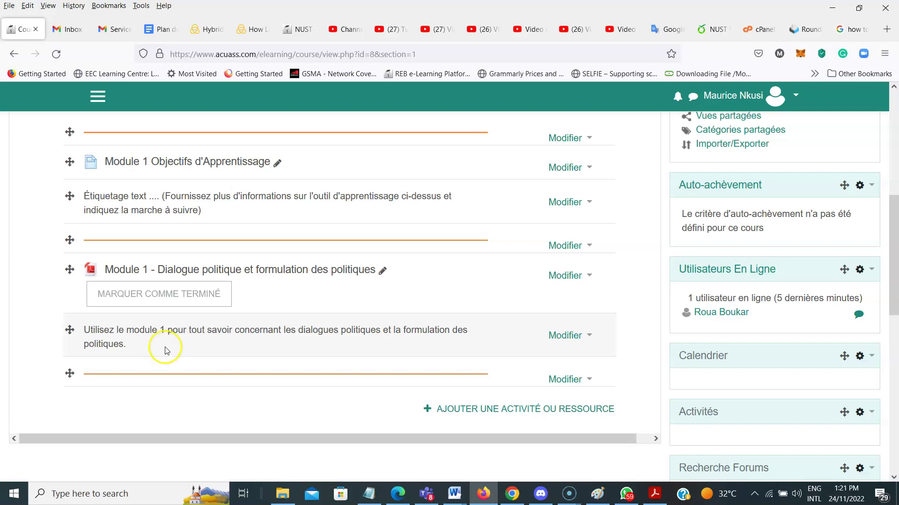